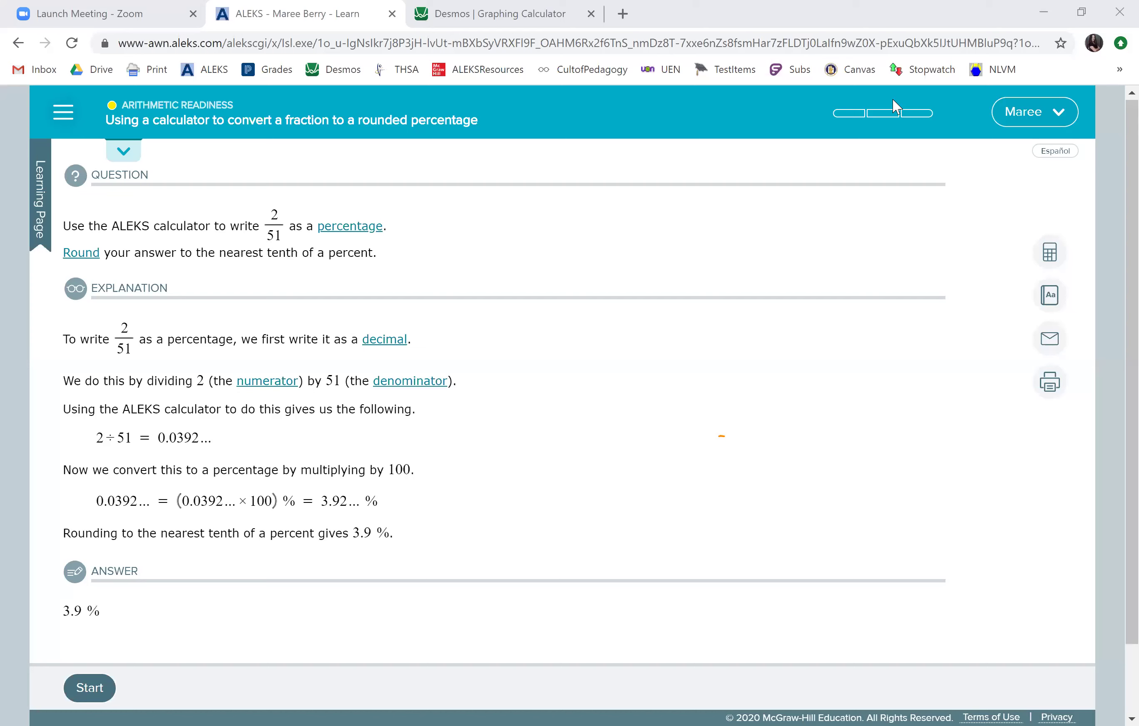
# Handwrite the fraction 2/51 and the expression 2 ÷ 51 × 100 beside the worked explanation.
pyautogui.moveTo(543, 342)
pyautogui.mouseDown()
pyautogui.moveTo(572, 365)
pyautogui.moveTo(549, 402)
pyautogui.moveTo(564, 389)
pyautogui.mouseUp()
pyautogui.moveTo(530, 453)
pyautogui.mouseDown()
pyautogui.moveTo(542, 471)
pyautogui.moveTo(574, 424)
pyautogui.moveTo(575, 448)
pyautogui.mouseUp()
pyautogui.click(550, 443)
pyautogui.click(554, 454)
pyautogui.moveTo(589, 418)
pyautogui.mouseDown()
pyautogui.moveTo(592, 433)
pyautogui.moveTo(613, 425)
pyautogui.mouseUp()
pyautogui.moveTo(617, 412)
pyautogui.mouseDown()
pyautogui.moveTo(609, 430)
pyautogui.moveTo(635, 396)
pyautogui.mouseUp()
pyautogui.moveTo(646, 390); pyautogui.dragTo(645, 391)
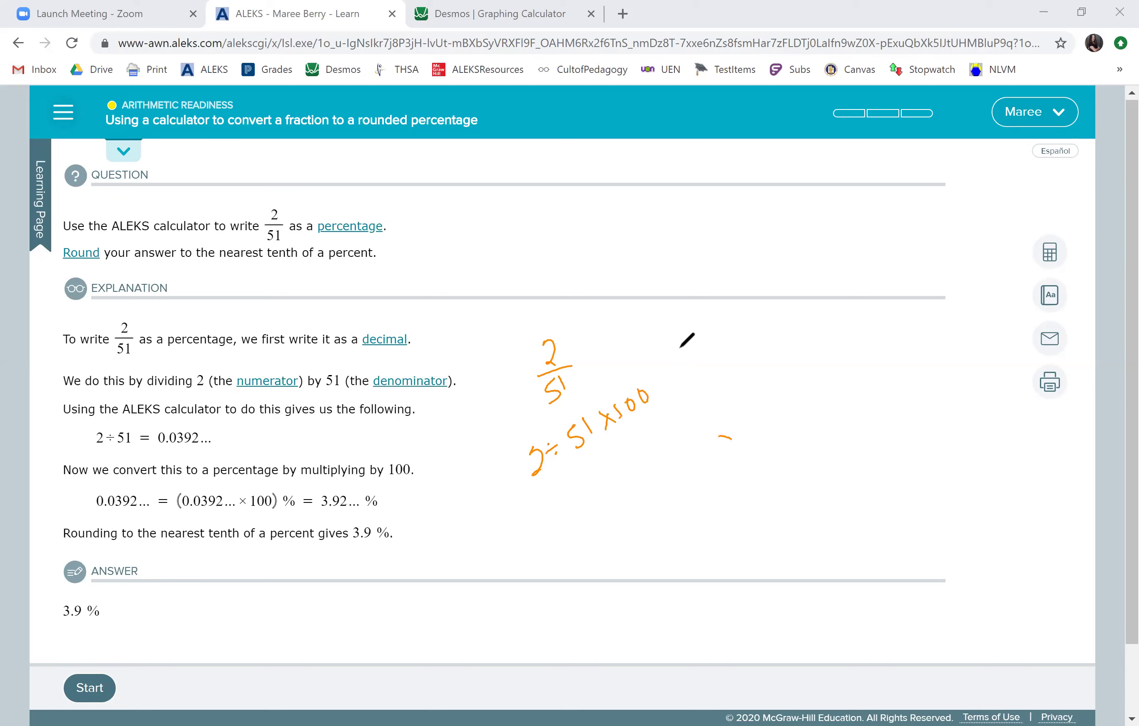
# Sketch a rounding diagram with a decimal point, two digit blanks, a line between them, and an arrow labelled "5+".
pyautogui.hotkey('ctrl', 'z')
pyautogui.click(625, 504)
pyautogui.moveTo(639, 500)
pyautogui.mouseDown()
pyautogui.moveTo(651, 492)
pyautogui.moveTo(691, 534)
pyautogui.mouseUp()
pyautogui.moveTo(665, 488)
pyautogui.mouseDown()
pyautogui.moveTo(673, 435)
pyautogui.moveTo(670, 444)
pyautogui.mouseUp()
pyautogui.moveTo(674, 424); pyautogui.dragTo(682, 426)
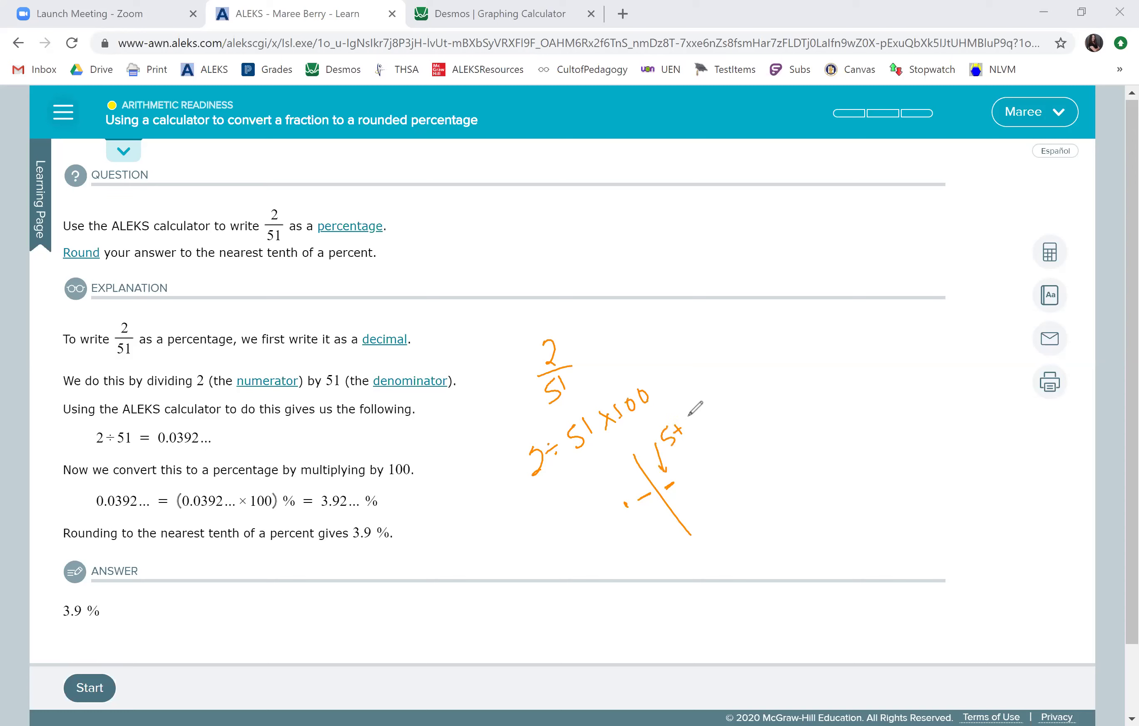
# Complete the rounding diagram with the notes "add 1", "4-" and "leave same".
pyautogui.moveTo(621, 463)
pyautogui.mouseDown()
pyautogui.moveTo(631, 437)
pyautogui.moveTo(695, 464)
pyautogui.moveTo(699, 479)
pyautogui.mouseUp()
pyautogui.moveTo(701, 463); pyautogui.dragTo(711, 457)
pyautogui.moveTo(627, 540); pyautogui.dragTo(701, 500)
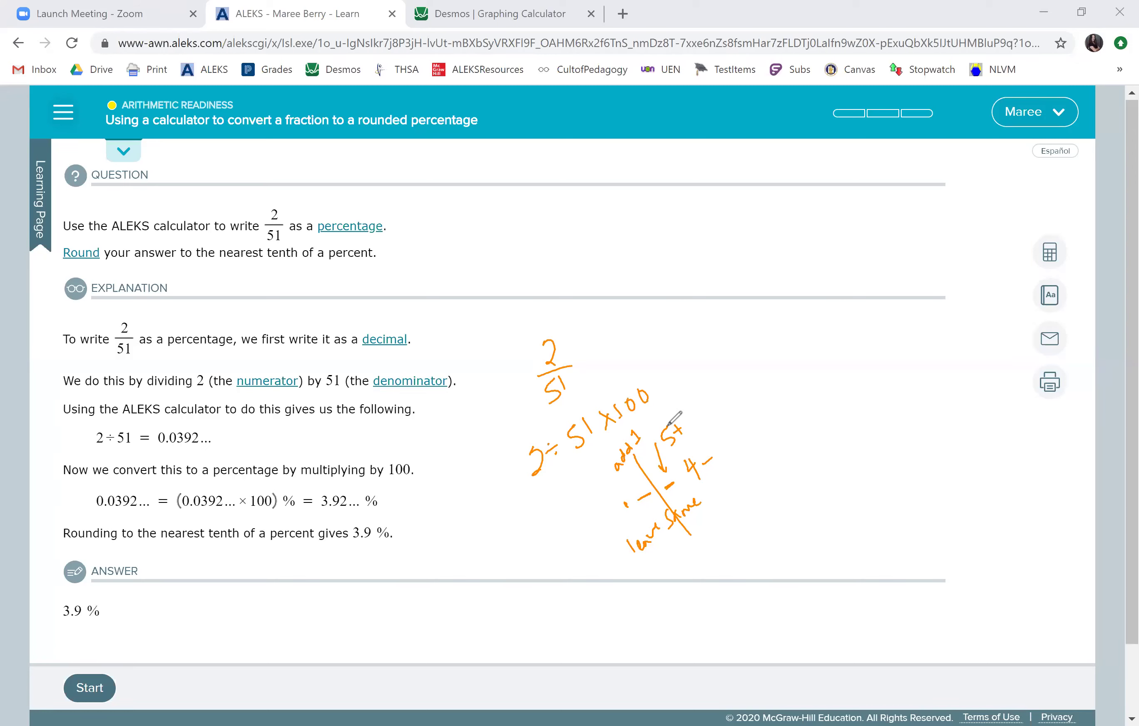
# Erase the handwritten 2/51 work and write the general rule "numerator ÷ denominator × 100" above the rounding diagram.
pyautogui.moveTo(646, 393); pyautogui.dragTo(563, 462)
pyautogui.moveTo(551, 402)
pyautogui.mouseDown()
pyautogui.moveTo(553, 333)
pyautogui.moveTo(562, 385)
pyautogui.mouseUp()
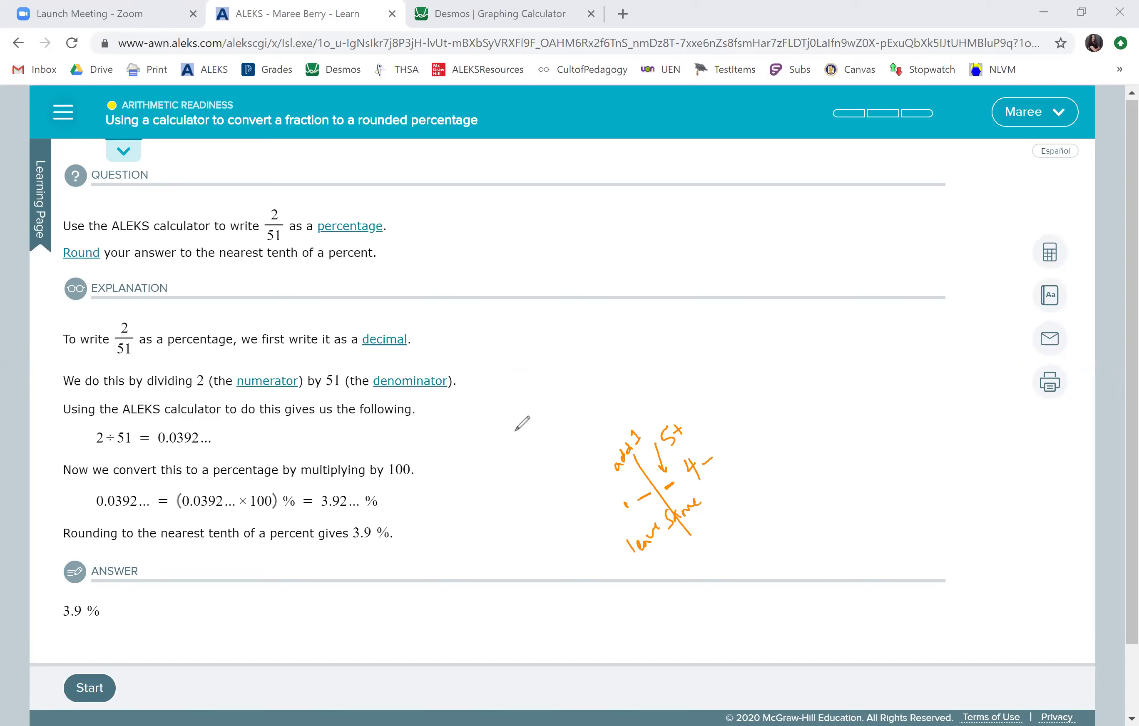
pyautogui.moveTo(511, 430)
pyautogui.mouseDown()
pyautogui.moveTo(646, 363)
pyautogui.moveTo(645, 338)
pyautogui.moveTo(664, 377)
pyautogui.moveTo(777, 297)
pyautogui.moveTo(792, 295)
pyautogui.moveTo(788, 303)
pyautogui.mouseUp()
pyautogui.moveTo(797, 289); pyautogui.dragTo(797, 289)
pyautogui.moveTo(807, 289); pyautogui.dragTo(808, 289)
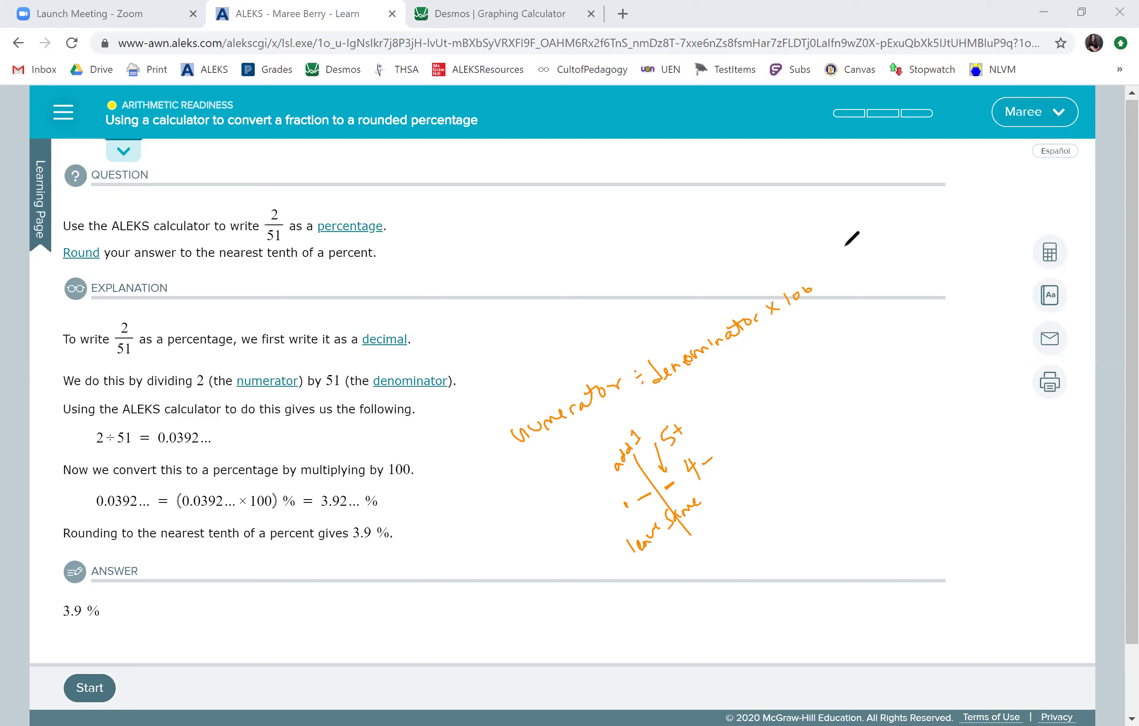
# Start the practice problem and handwrite its expression, 24 ÷ 35 × 100, above the general rule.
pyautogui.click(89, 687)
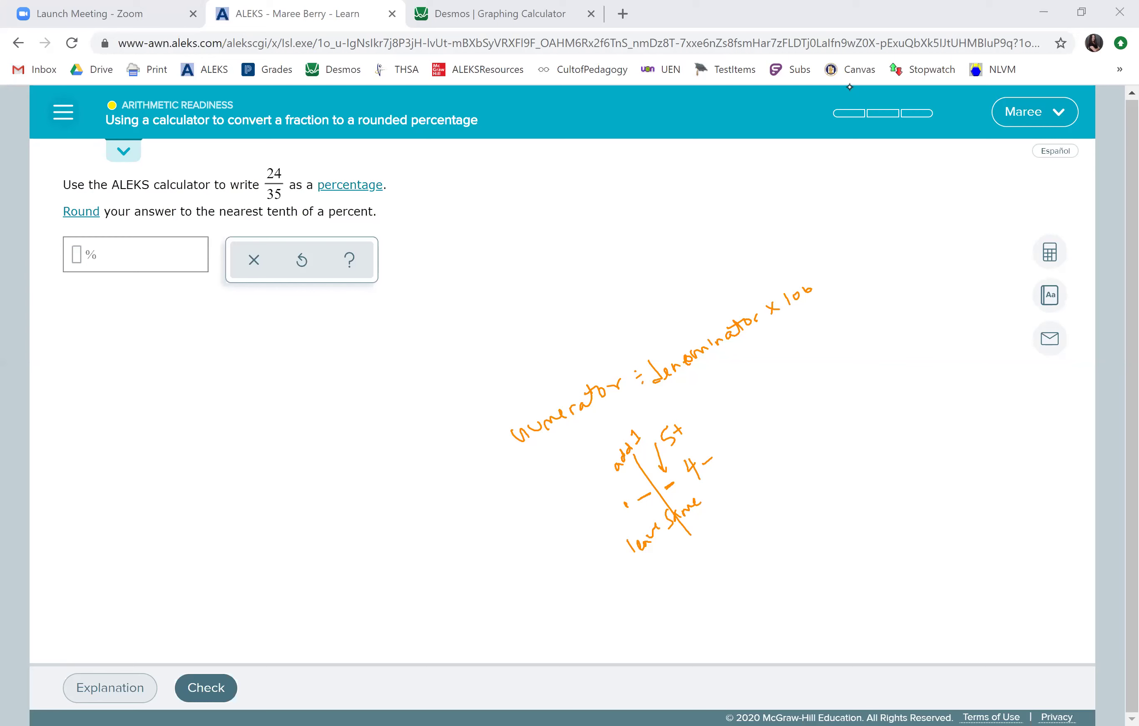
pyautogui.moveTo(489, 313); pyautogui.dragTo(493, 337)
pyautogui.moveTo(501, 315)
pyautogui.mouseDown()
pyautogui.moveTo(508, 309)
pyautogui.moveTo(511, 326)
pyautogui.moveTo(553, 288)
pyautogui.moveTo(546, 305)
pyautogui.mouseUp()
pyautogui.click(524, 293)
pyautogui.click(531, 312)
pyautogui.moveTo(566, 264)
pyautogui.mouseDown()
pyautogui.moveTo(550, 298)
pyautogui.moveTo(595, 271)
pyautogui.moveTo(582, 274)
pyautogui.mouseUp()
pyautogui.moveTo(603, 247)
pyautogui.mouseDown()
pyautogui.moveTo(602, 260)
pyautogui.moveTo(613, 251)
pyautogui.mouseUp()
pyautogui.moveTo(618, 239); pyautogui.dragTo(631, 236)
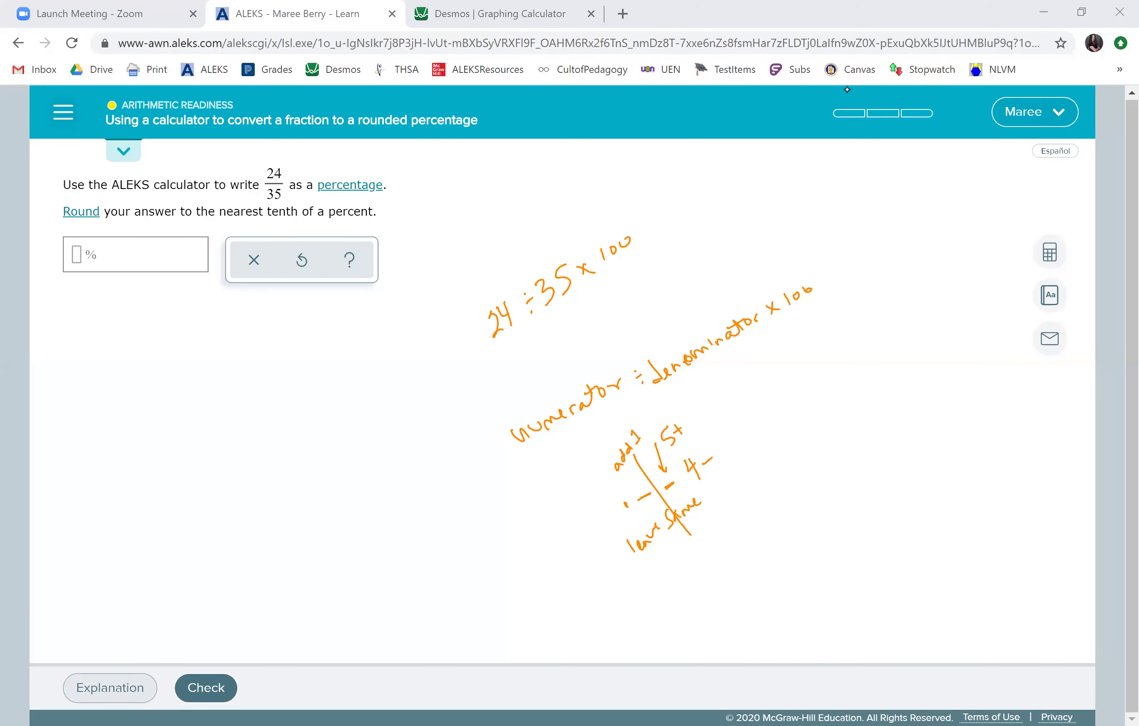
# Open the ALEKS calculator and enter the fraction 24/35.
pyautogui.click(1049, 251)
pyautogui.click(870, 587)
pyautogui.click(820, 560)
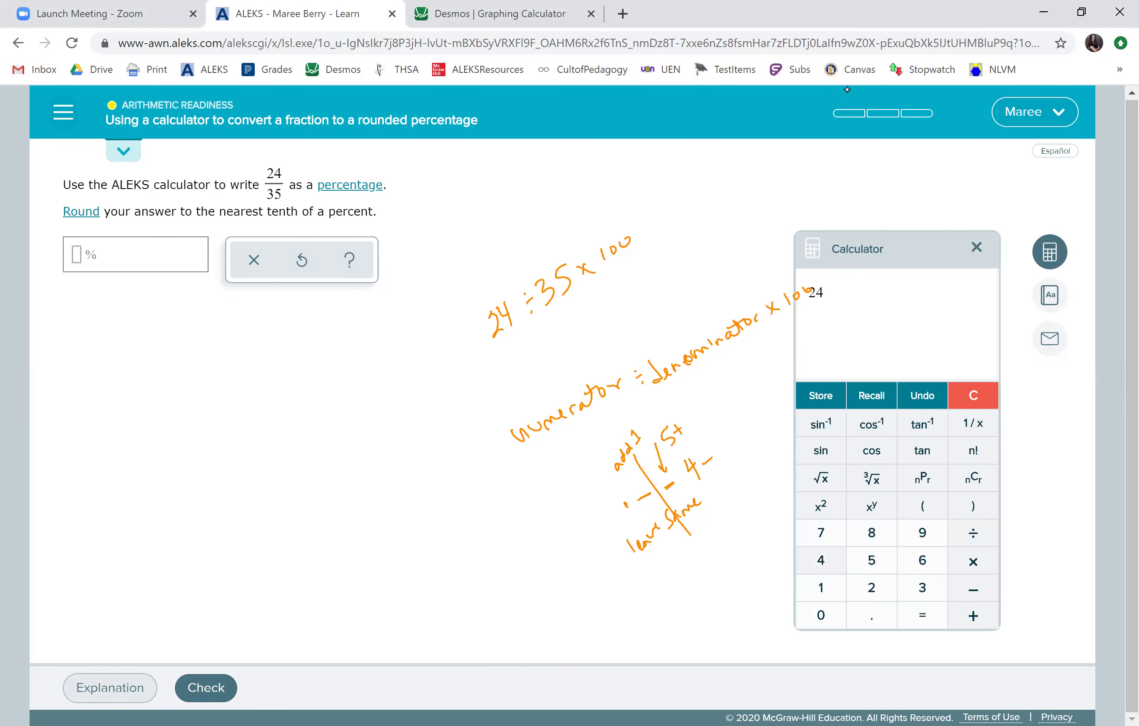
pyautogui.click(972, 533)
pyautogui.click(922, 587)
pyautogui.click(871, 560)
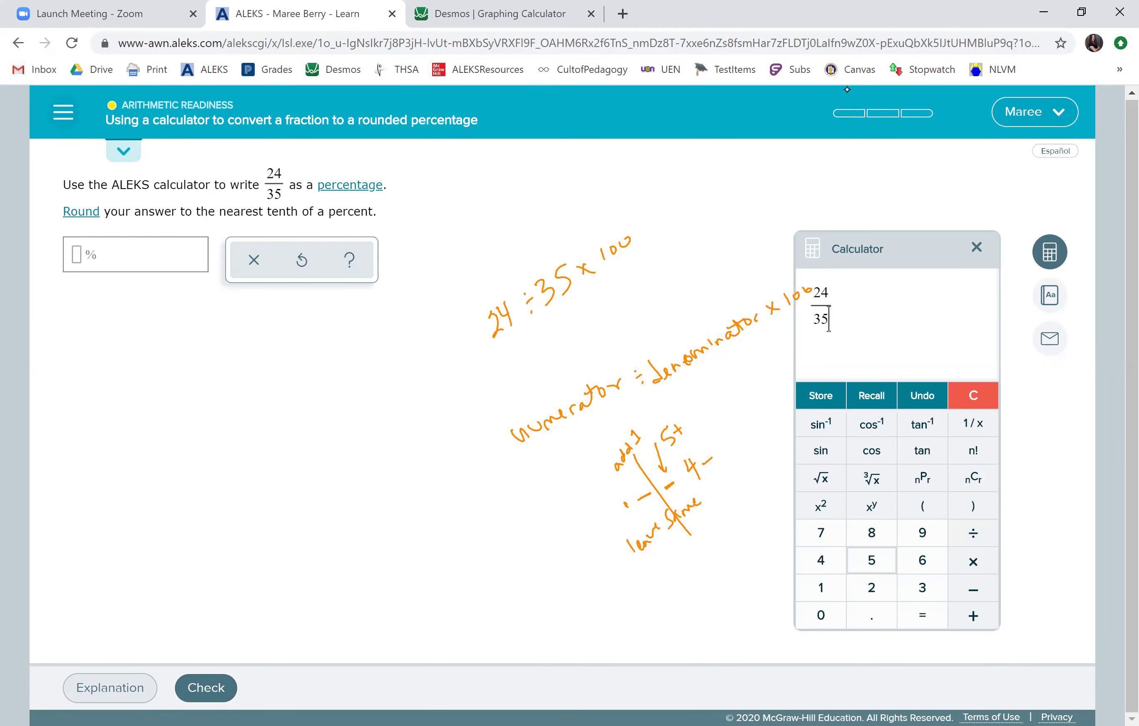
# Multiply the whole fraction by 100, keeping the 100 out of the denominator, and evaluate the expression.
pyautogui.click(972, 559)
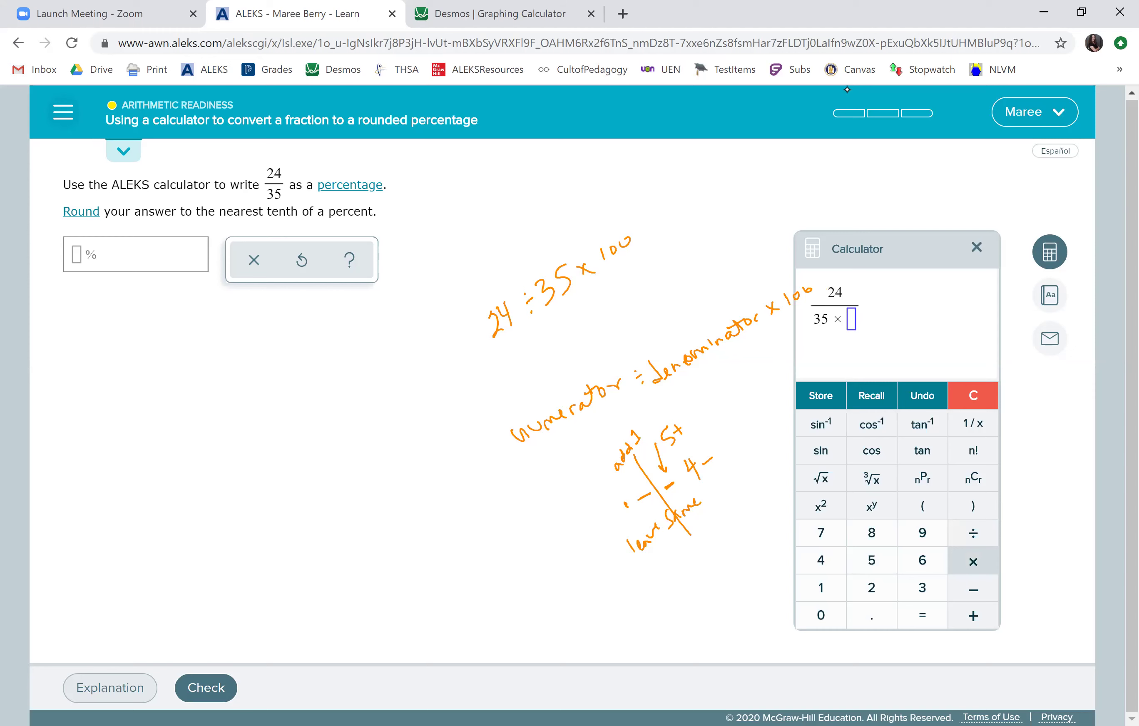
pyautogui.click(921, 395)
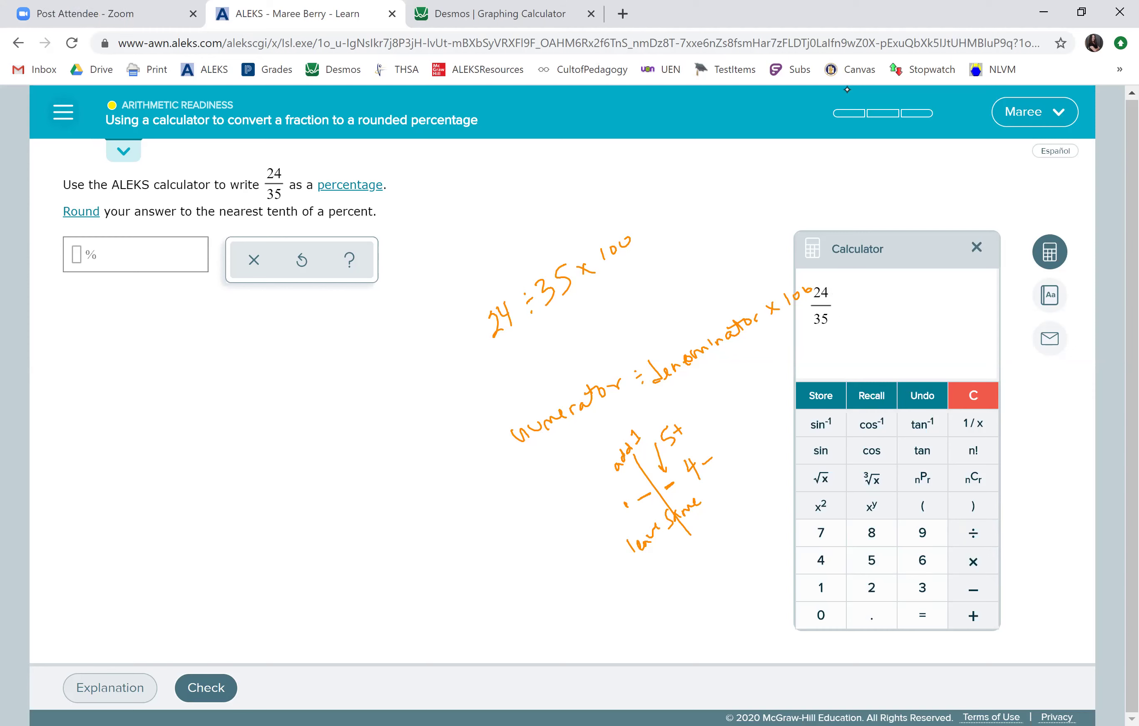
pyautogui.click(821, 587)
pyautogui.click(820, 615)
pyautogui.click(820, 615)
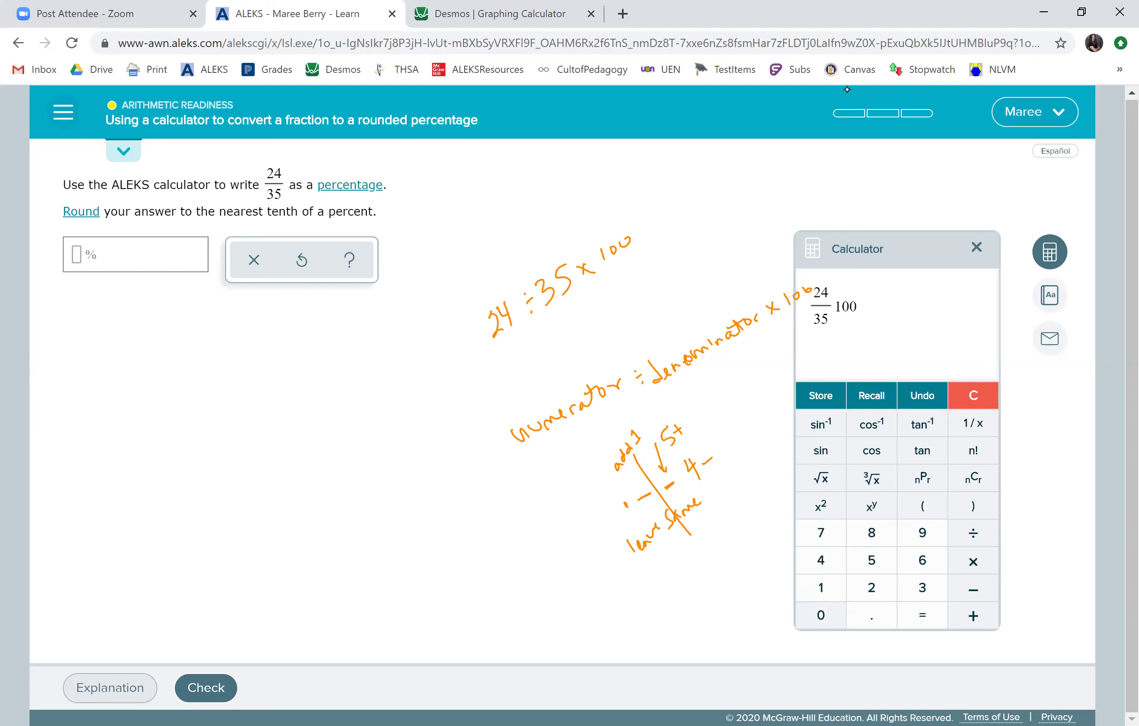
pyautogui.click(922, 615)
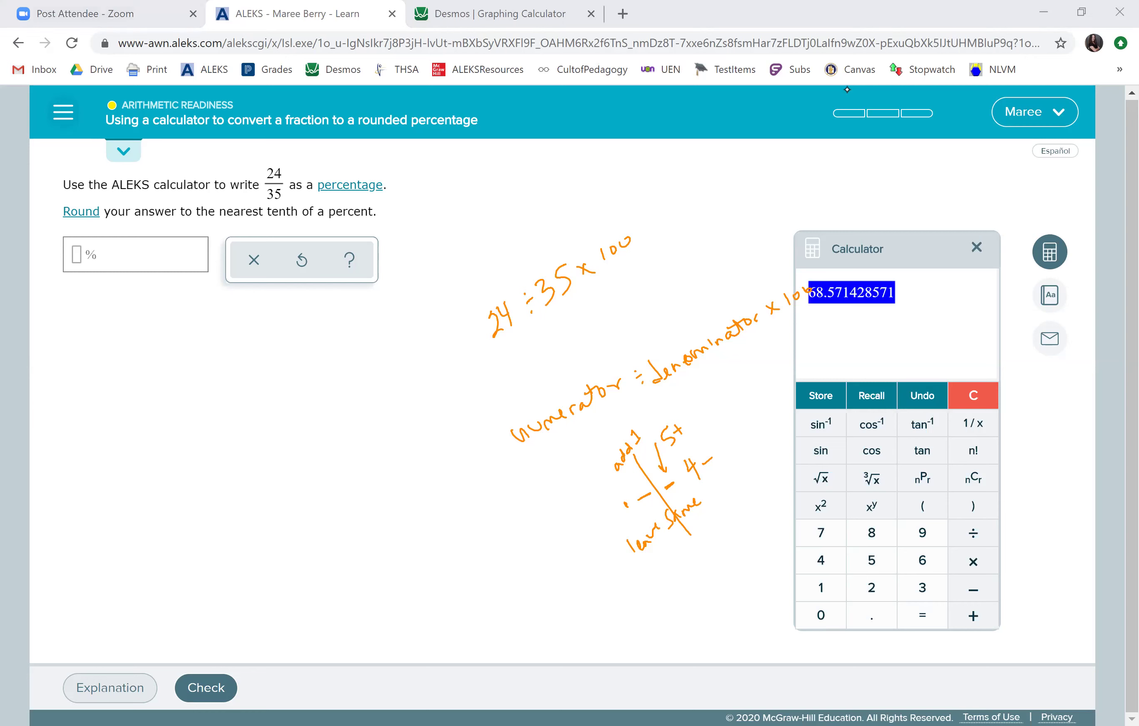
# Handwrite 68.57 below the answer box, draw a line after the tenths digit, and underline that digit.
pyautogui.moveTo(169, 403); pyautogui.dragTo(170, 420)
pyautogui.moveTo(207, 407); pyautogui.dragTo(206, 408)
pyautogui.click(221, 423)
pyautogui.moveTo(233, 389); pyautogui.dragTo(224, 417)
pyautogui.moveTo(238, 384); pyautogui.dragTo(259, 396)
pyautogui.moveTo(196, 340); pyautogui.dragTo(288, 459)
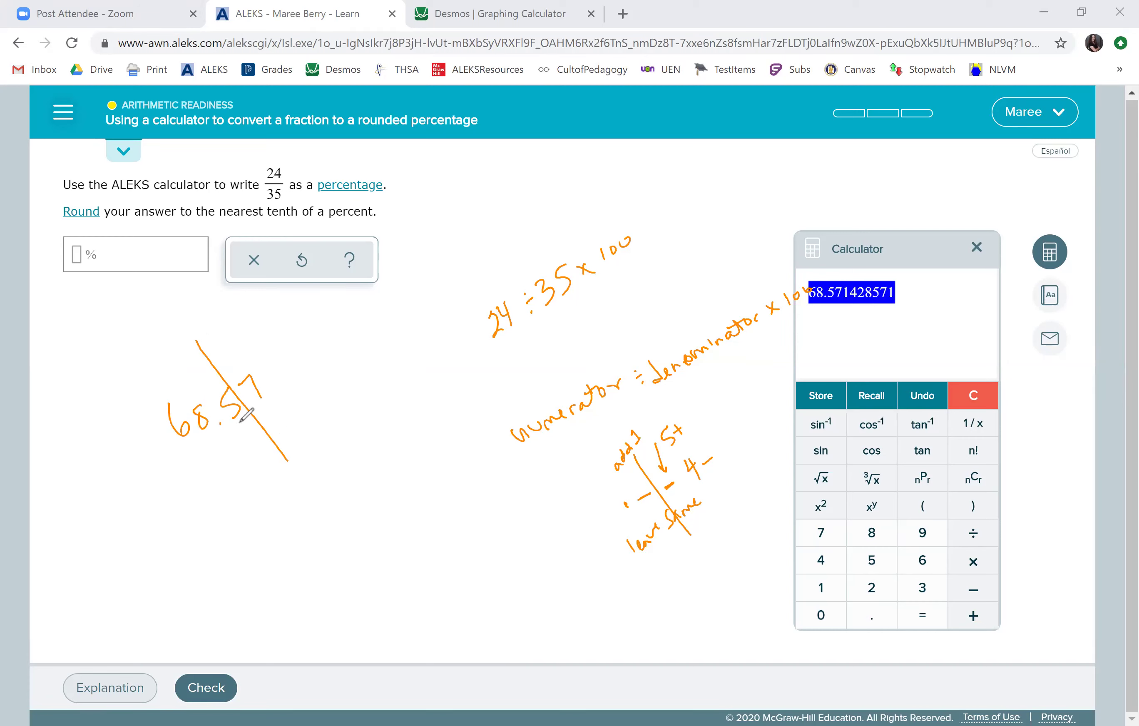
pyautogui.moveTo(244, 420); pyautogui.dragTo(234, 427)
# Label the hundredths digit "greater than 5" and write "add 1" with an arrow to the tenths digit.
pyautogui.moveTo(249, 351); pyautogui.dragTo(243, 363)
pyautogui.moveTo(252, 344); pyautogui.dragTo(274, 340)
pyautogui.moveTo(271, 321); pyautogui.dragTo(278, 334)
pyautogui.moveTo(280, 331); pyautogui.dragTo(291, 325)
pyautogui.moveTo(268, 354); pyautogui.dragTo(274, 366)
pyautogui.moveTo(276, 349)
pyautogui.mouseDown()
pyautogui.moveTo(287, 359)
pyautogui.moveTo(313, 333)
pyautogui.mouseUp()
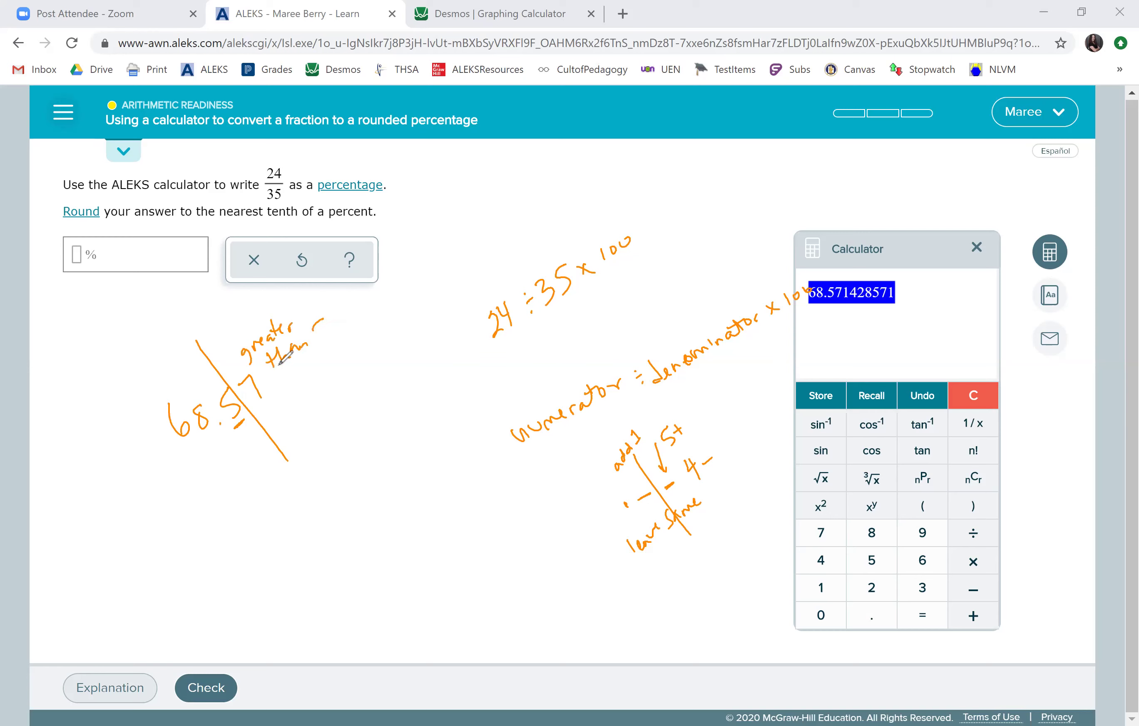
pyautogui.moveTo(175, 380); pyautogui.dragTo(206, 361)
pyautogui.moveTo(205, 367); pyautogui.dragTo(220, 375)
# Answer the 24/35 question with 68.6% and submit it for checking.
pyautogui.click(96, 255)
pyautogui.write('68.6')
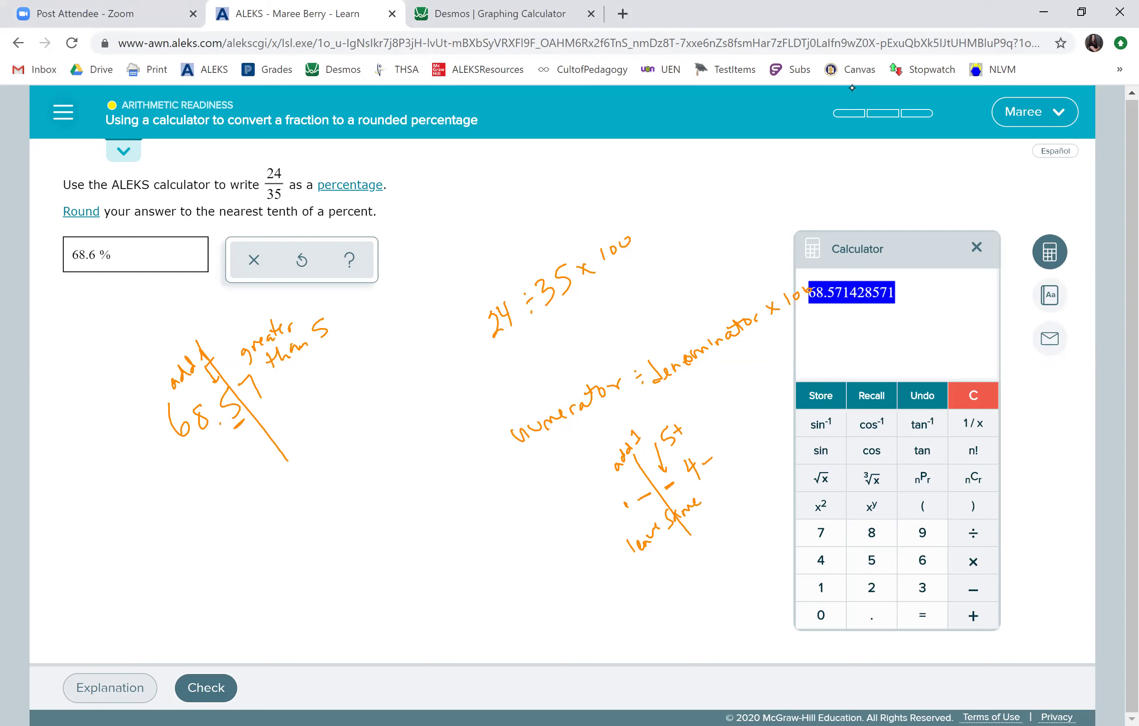
pyautogui.press('Return')
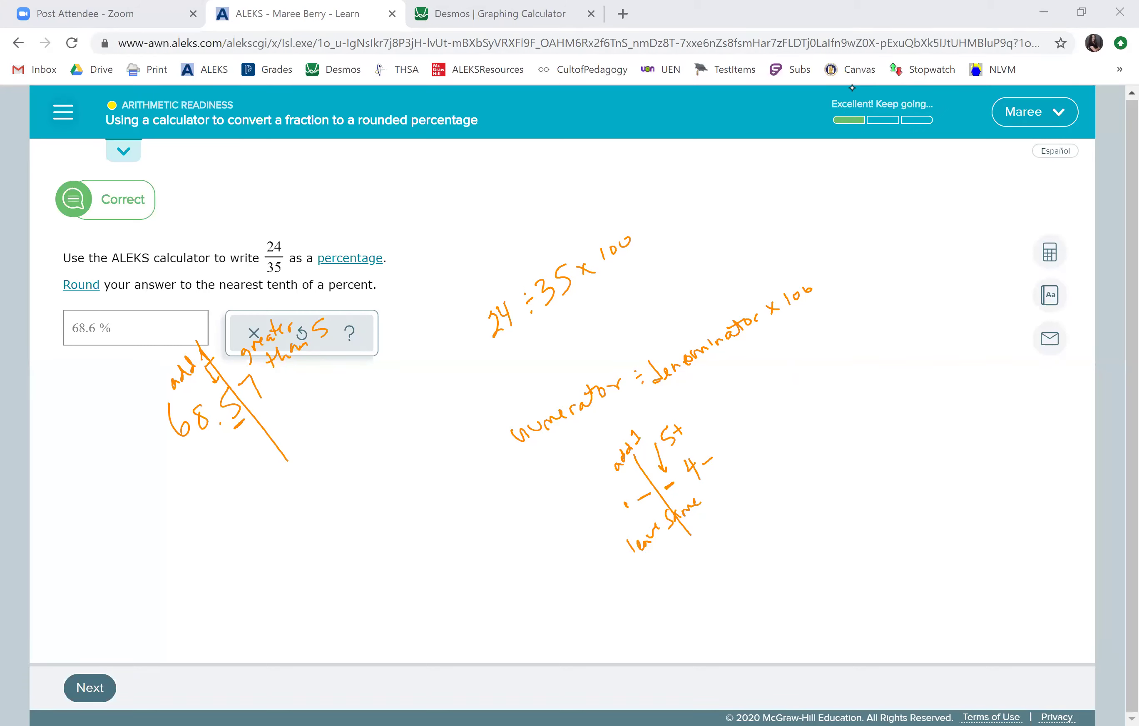
# Erase the handwritten 68.57 rounding work and the 24 ÷ 35 × 100 expression, leaving the general rule and rounding diagram.
pyautogui.moveTo(222, 298); pyautogui.dragTo(146, 458)
pyautogui.moveTo(266, 298); pyautogui.dragTo(205, 420)
pyautogui.moveTo(267, 298)
pyautogui.mouseDown()
pyautogui.moveTo(249, 428)
pyautogui.moveTo(253, 335)
pyautogui.moveTo(196, 406)
pyautogui.mouseUp()
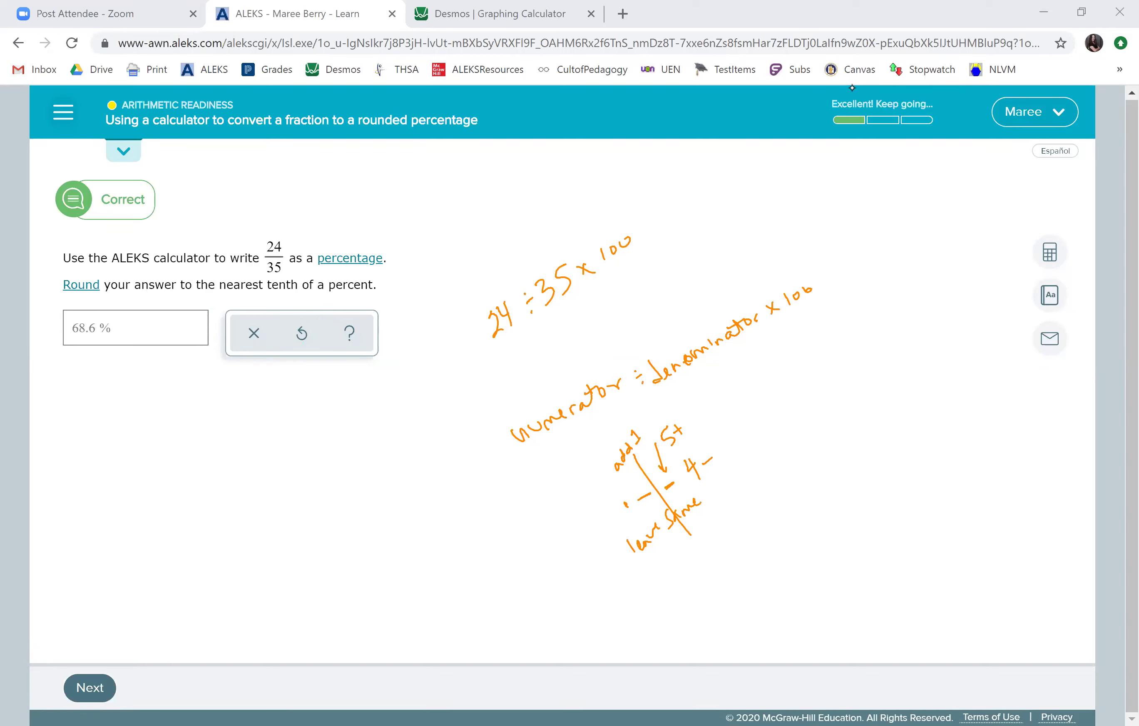
pyautogui.moveTo(555, 287)
pyautogui.mouseDown()
pyautogui.moveTo(662, 204)
pyautogui.moveTo(552, 282)
pyautogui.mouseUp()
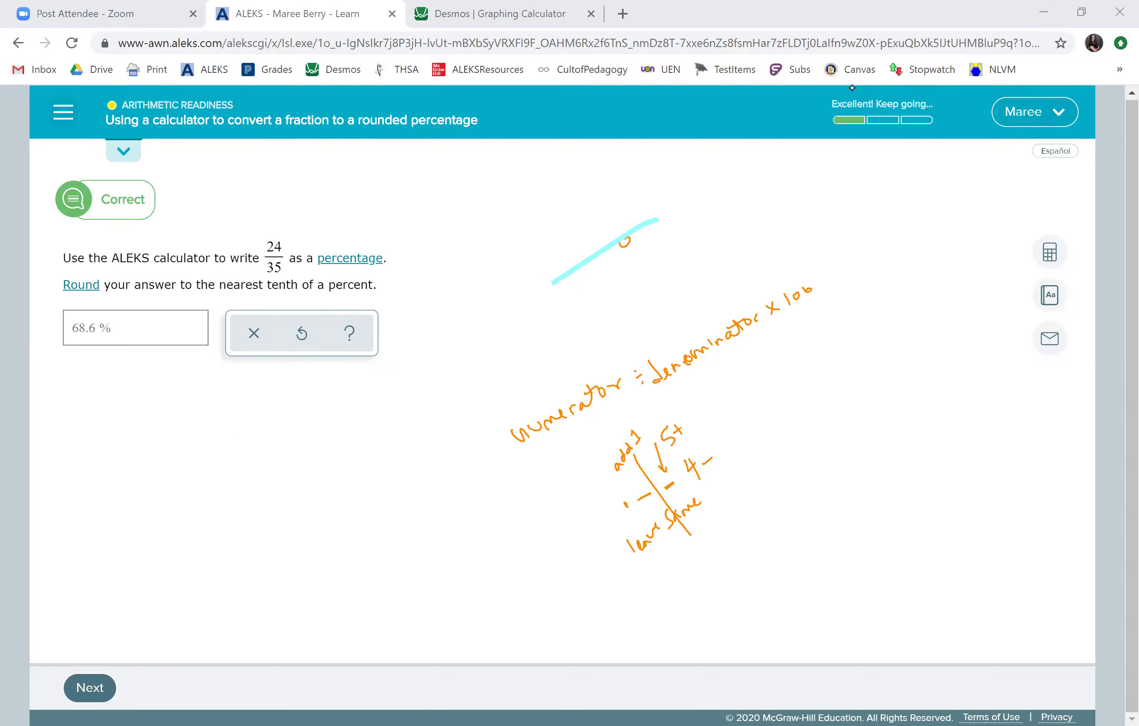
# Go to the next question and handwrite its expression, 5 ÷ 67 × 100, beside the general rule.
pyautogui.click(90, 687)
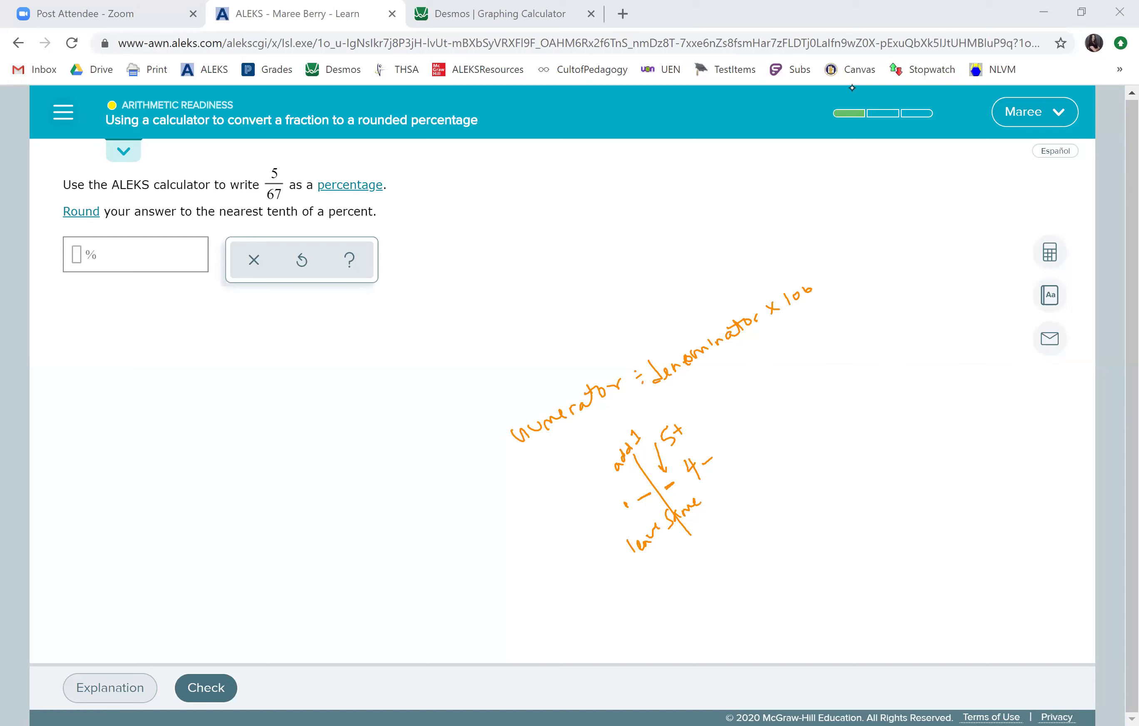
pyautogui.moveTo(450, 366)
pyautogui.mouseDown()
pyautogui.moveTo(460, 350)
pyautogui.moveTo(452, 374)
pyautogui.mouseUp()
pyautogui.click(472, 353)
pyautogui.click(472, 359)
pyautogui.click(478, 356)
pyautogui.moveTo(483, 333)
pyautogui.mouseDown()
pyautogui.moveTo(502, 334)
pyautogui.moveTo(539, 298)
pyautogui.mouseUp()
pyautogui.moveTo(542, 285); pyautogui.dragTo(546, 285)
pyautogui.moveTo(556, 276); pyautogui.dragTo(555, 277)
# Evaluate the fraction 5/67 multiplied by 100 in the ALEKS calculator.
pyautogui.click(1049, 252)
pyautogui.click(871, 559)
pyautogui.click(973, 533)
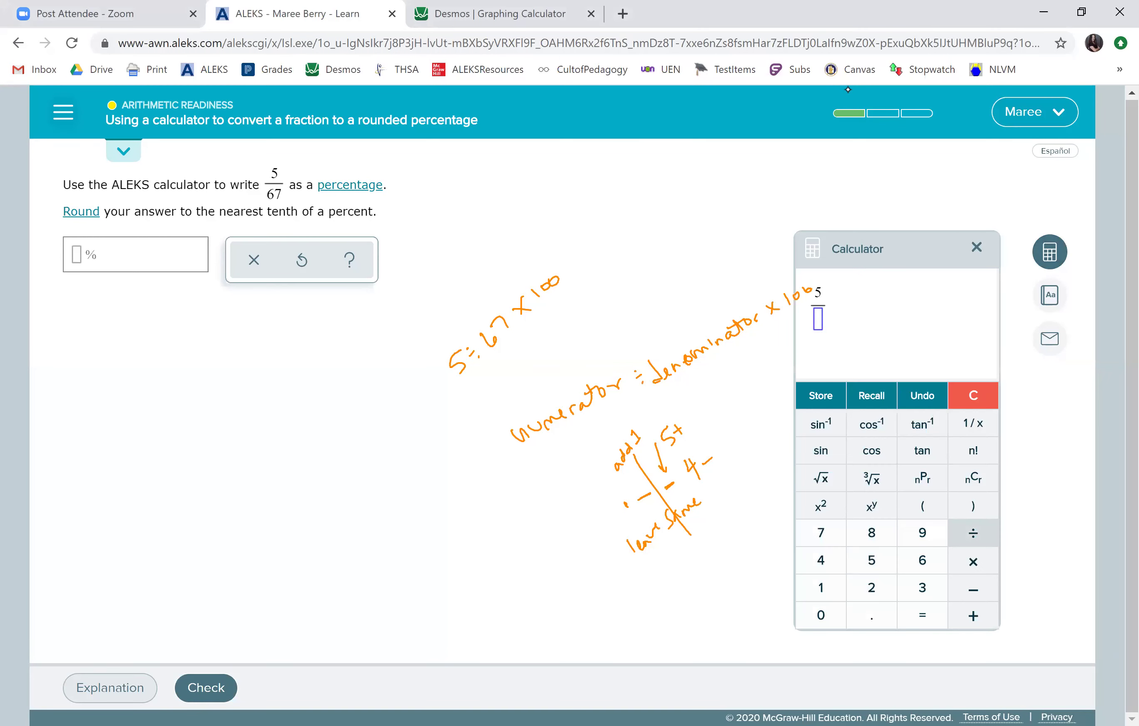
pyautogui.click(922, 560)
pyautogui.click(821, 532)
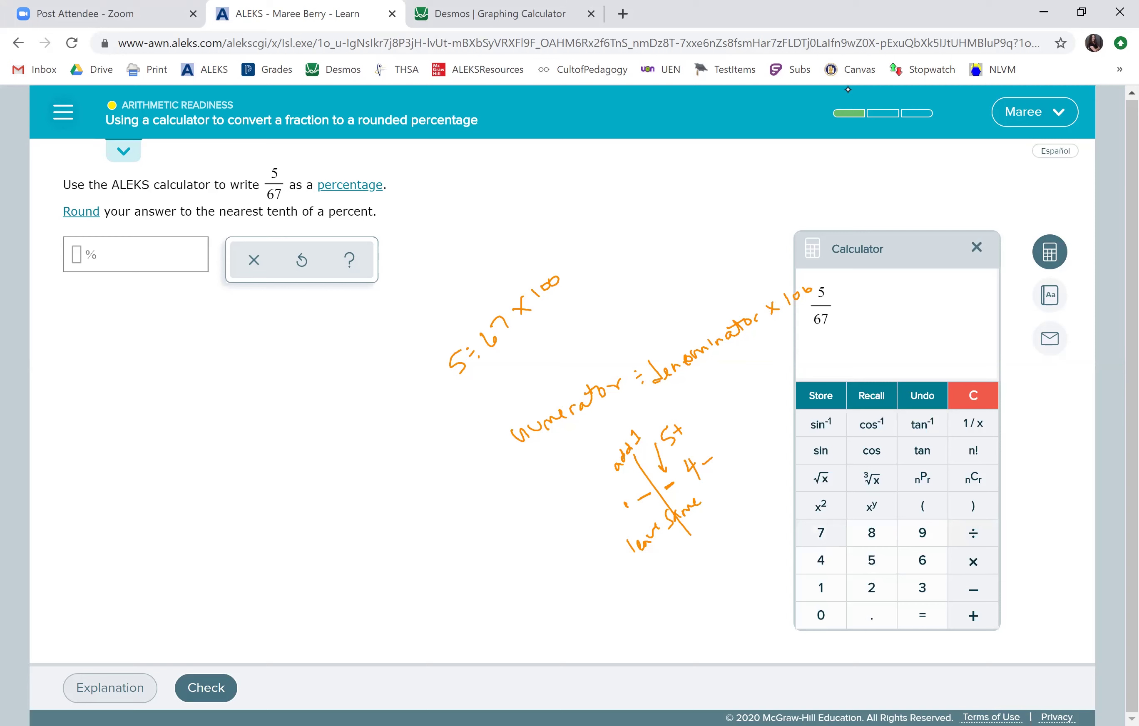
pyautogui.click(820, 587)
pyautogui.click(821, 614)
pyautogui.click(820, 615)
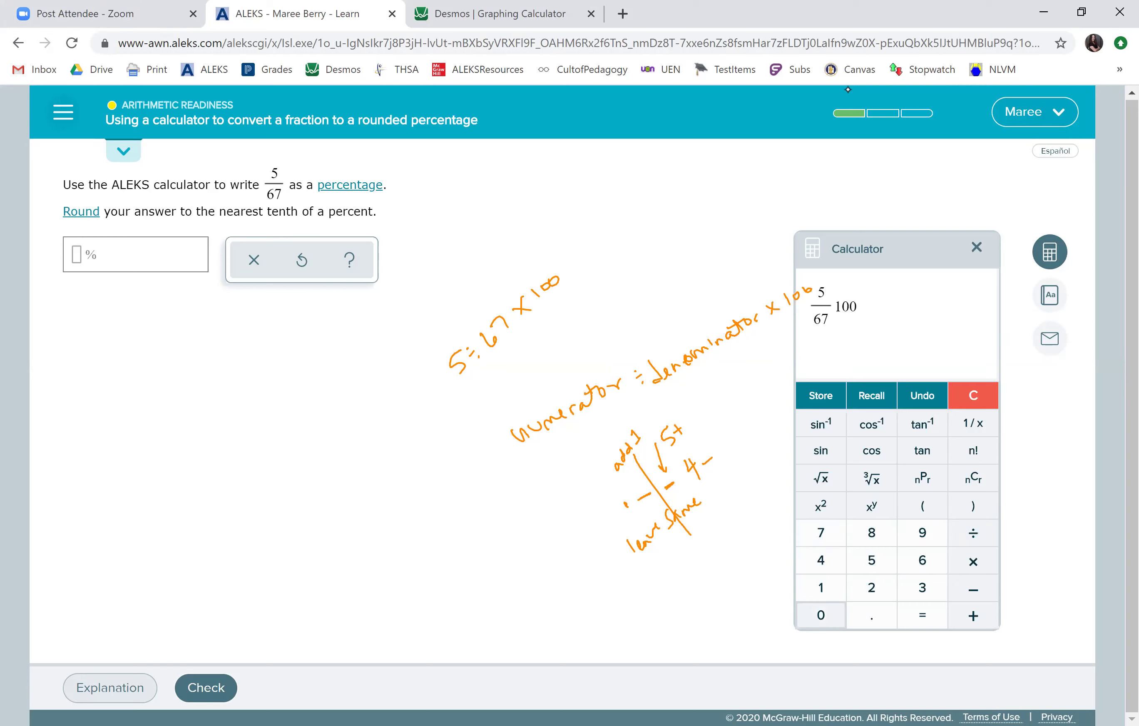
pyautogui.click(922, 614)
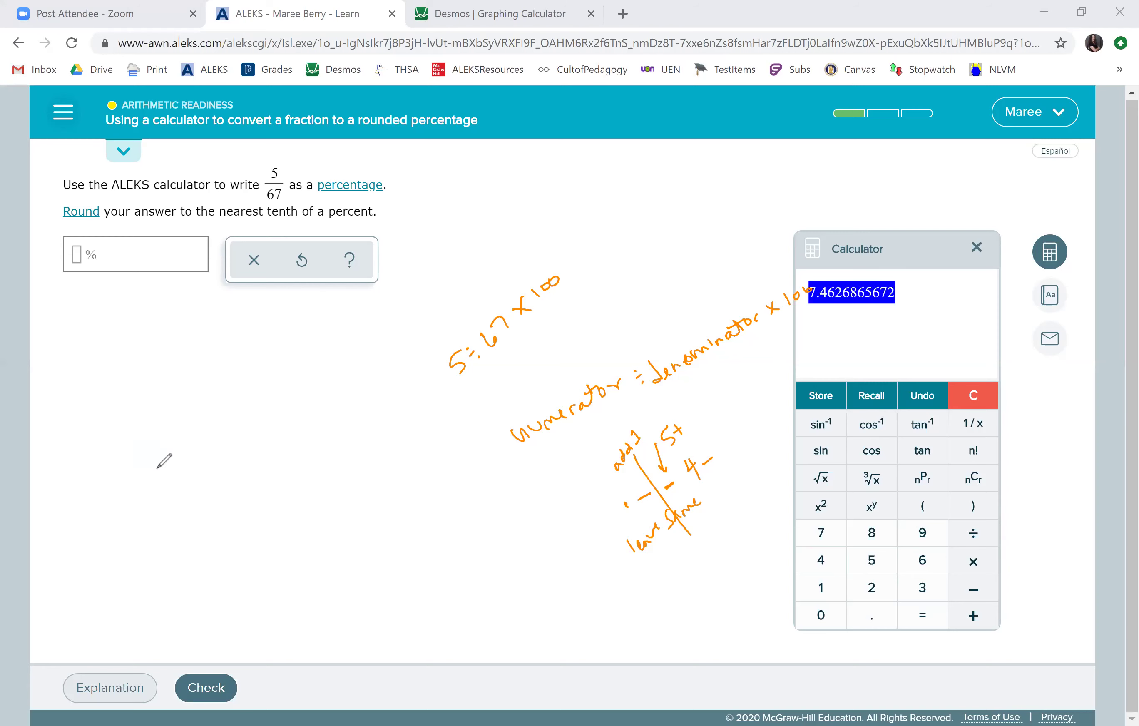
# Handwrite 7.46 with a line after the tenths digit, marking the 6 as ">5" and the 4 with "+1".
pyautogui.moveTo(143, 466)
pyautogui.mouseDown()
pyautogui.moveTo(165, 491)
pyautogui.moveTo(178, 460)
pyautogui.moveTo(192, 471)
pyautogui.mouseUp()
pyautogui.moveTo(202, 444); pyautogui.dragTo(205, 460)
pyautogui.moveTo(153, 391); pyautogui.dragTo(222, 521)
pyautogui.moveTo(189, 483); pyautogui.dragTo(173, 478)
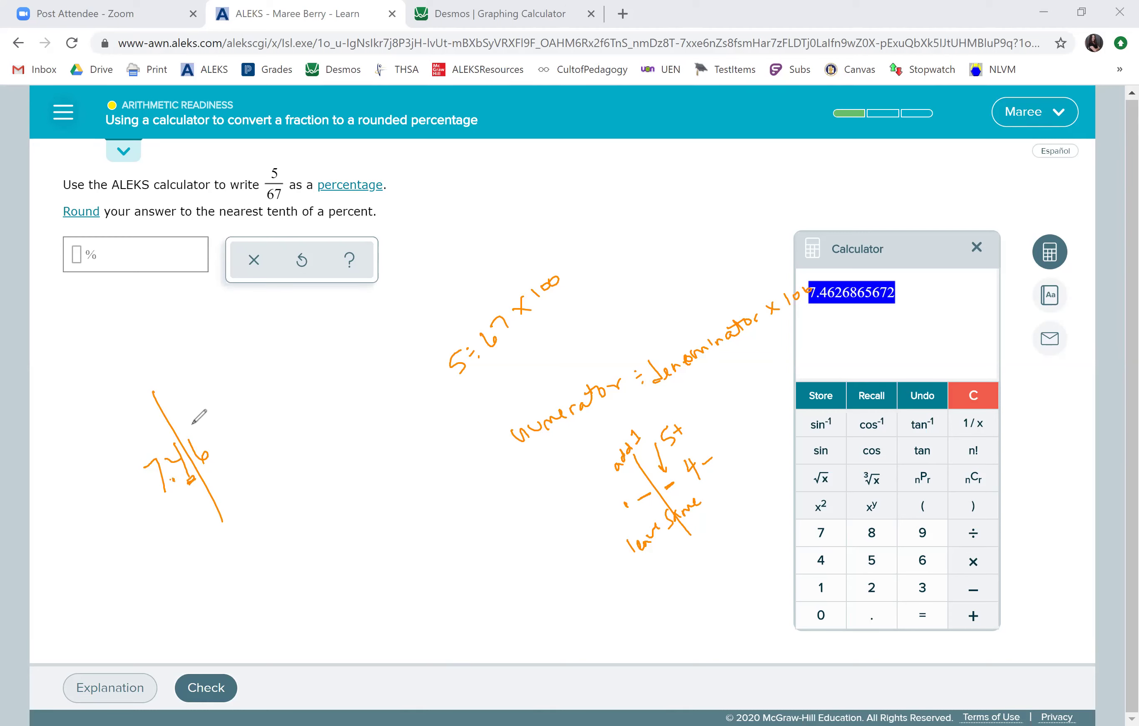
pyautogui.moveTo(191, 422)
pyautogui.mouseDown()
pyautogui.moveTo(204, 421)
pyautogui.moveTo(156, 432)
pyautogui.moveTo(163, 427)
pyautogui.mouseUp()
# Submit 7.5% as the answer to the 5/67 question and clear all handwritten annotations.
pyautogui.click(89, 254)
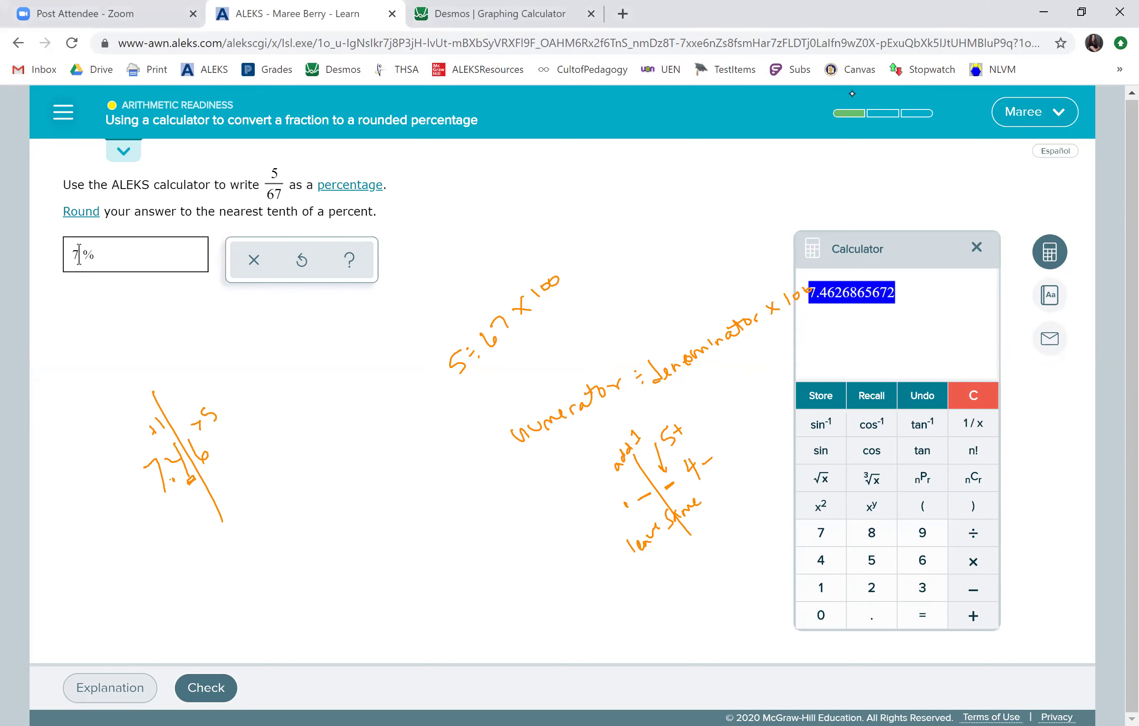
pyautogui.write('7.5')
pyautogui.press('Return')
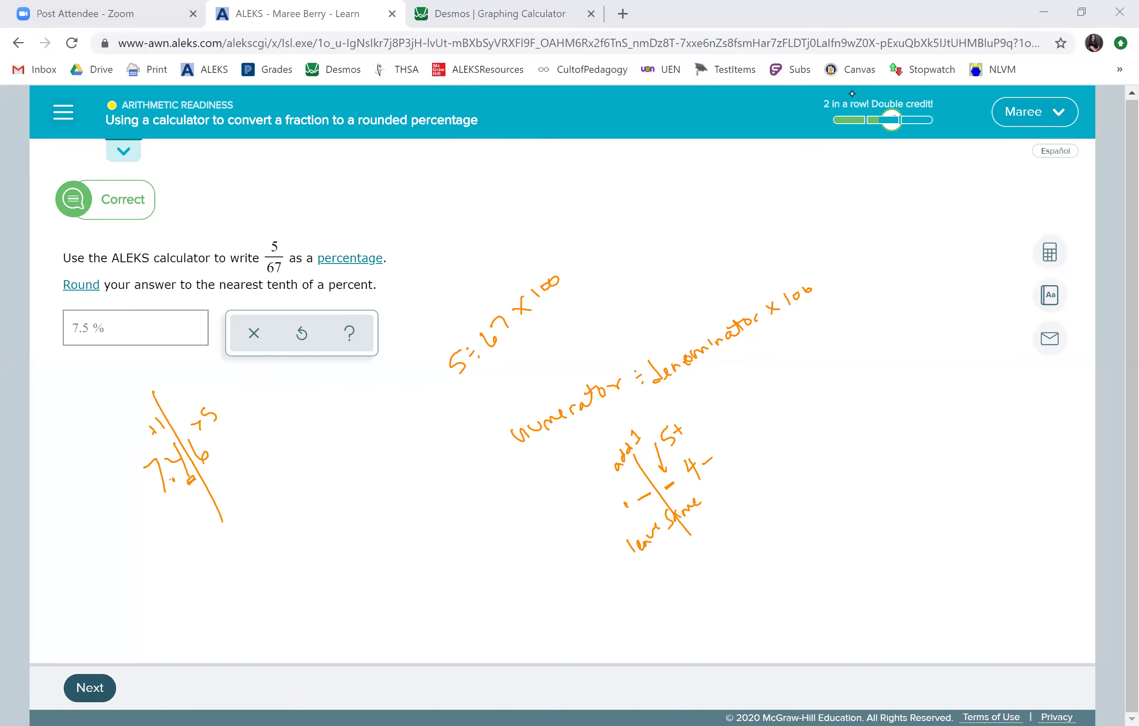
pyautogui.click(804, 116)
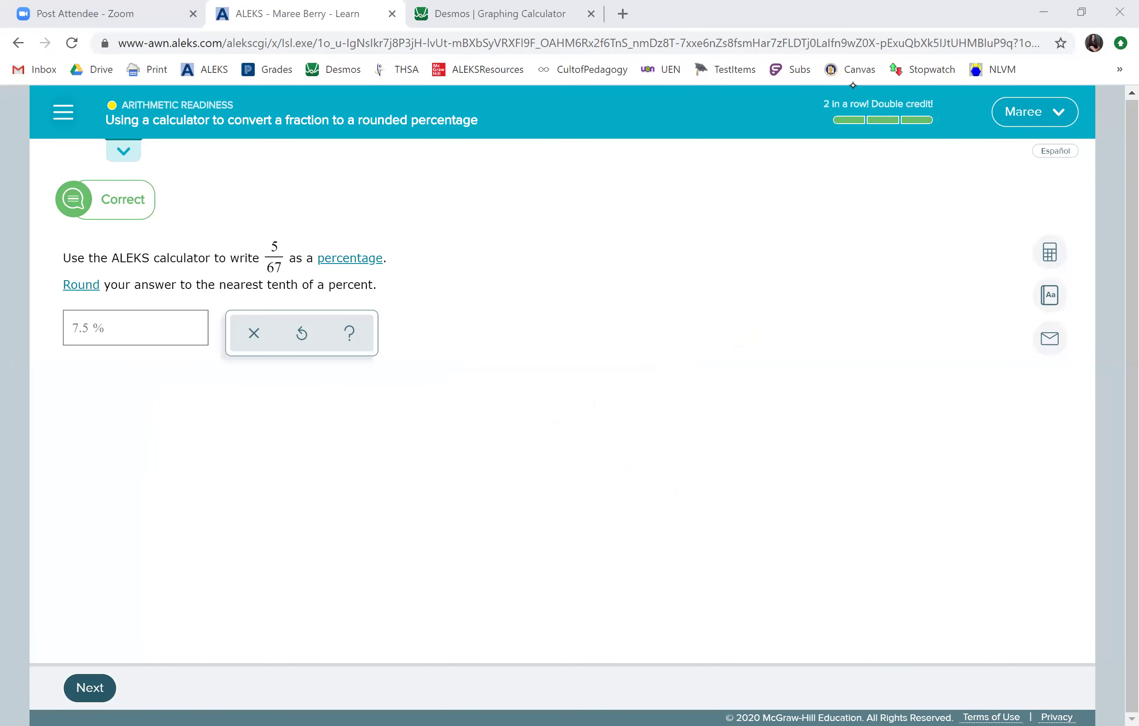